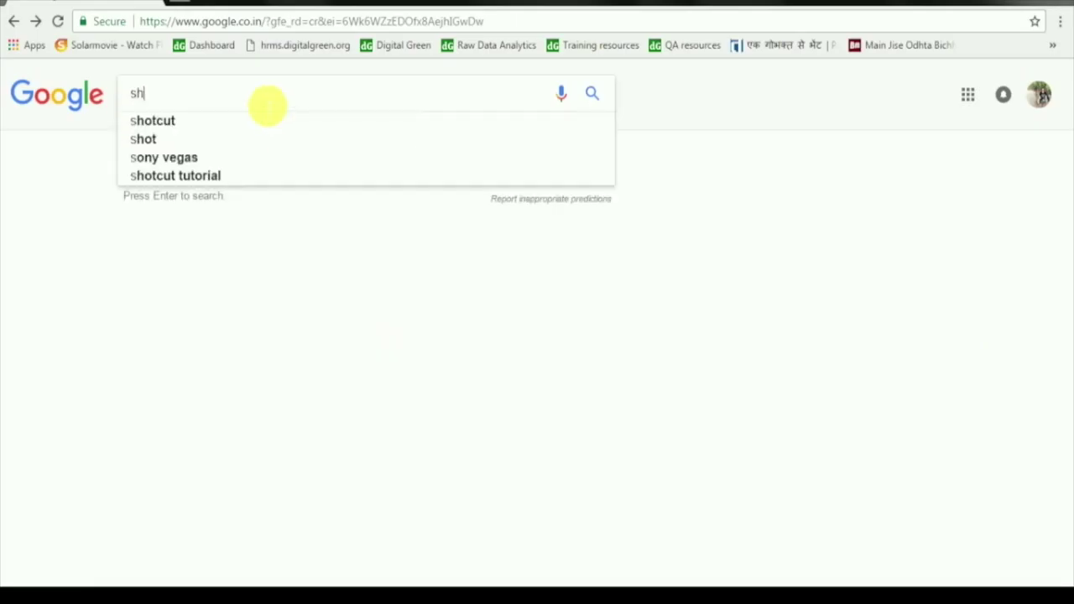
Search Google for 'shotcut' to bring up the shotcut.org home page result.
type("otcut")
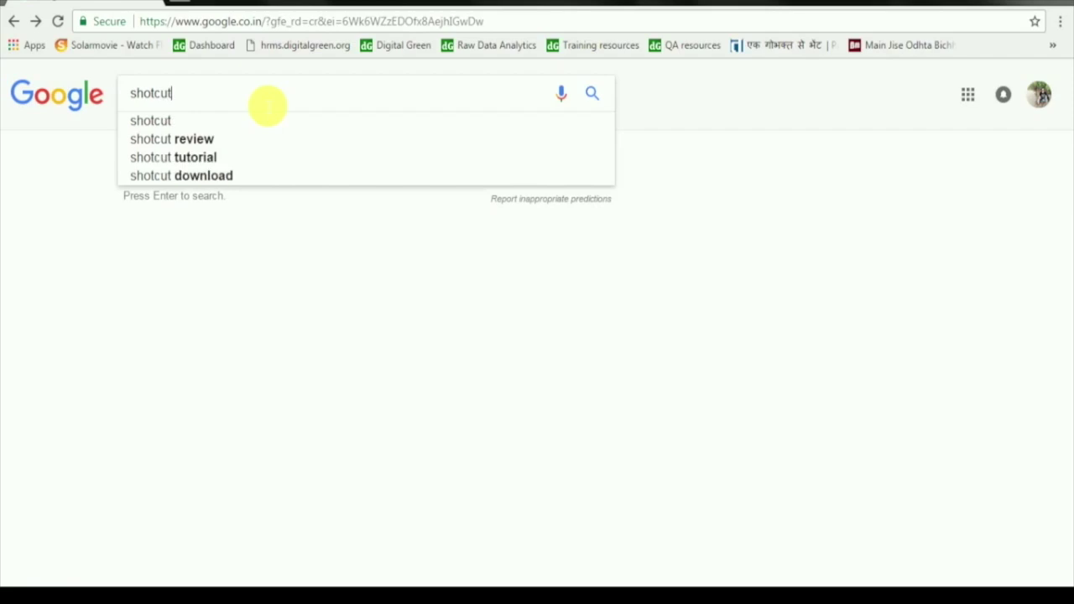
key("Return")
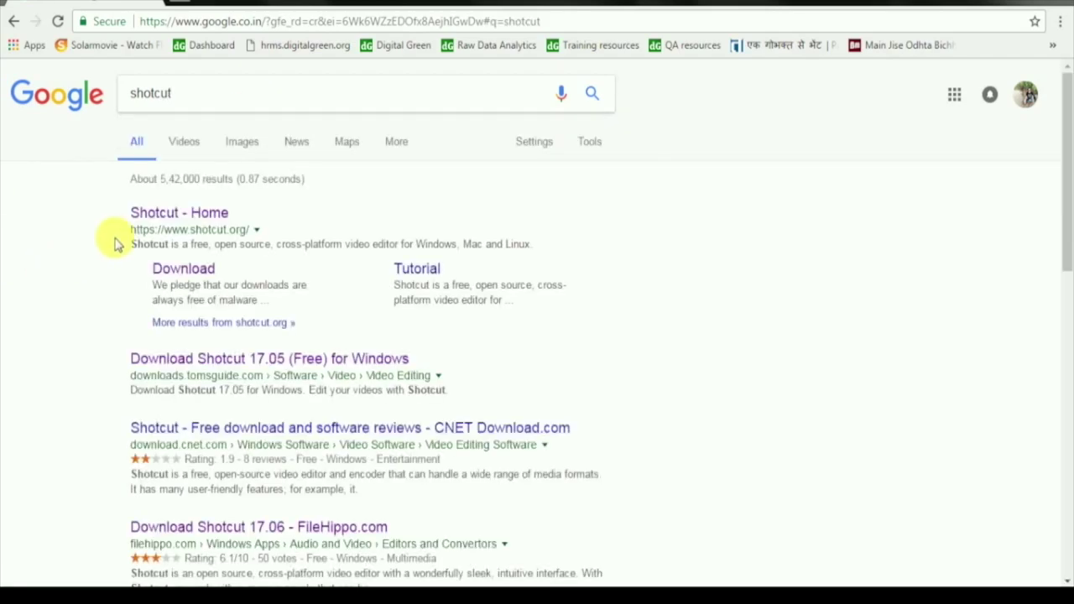
Download the 64-bit Windows installer from shotcut.org's download page and check its progress.
left_click(151, 216)
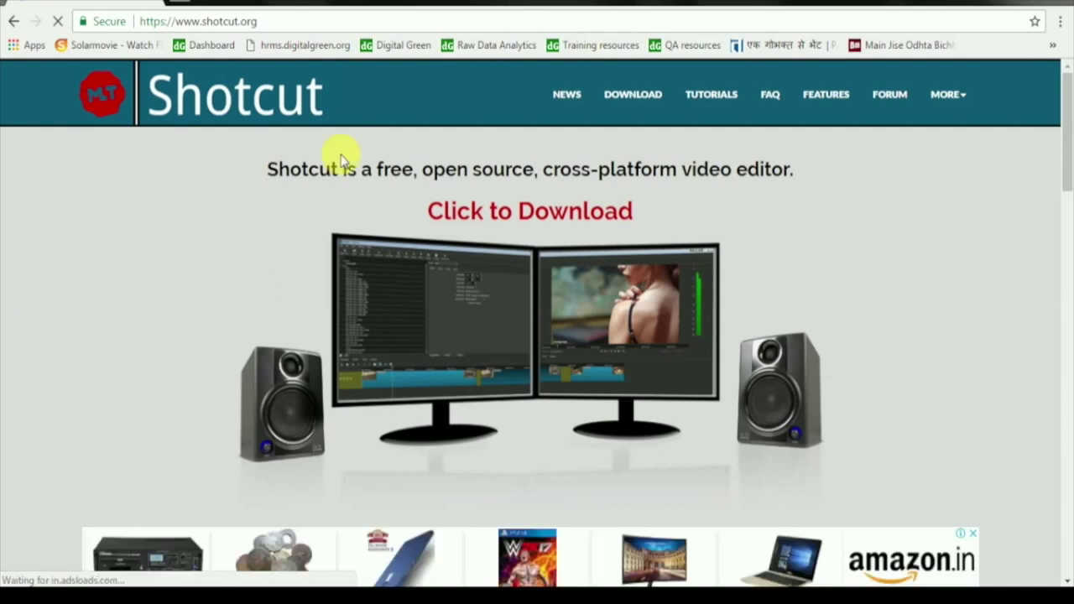
left_click(647, 94)
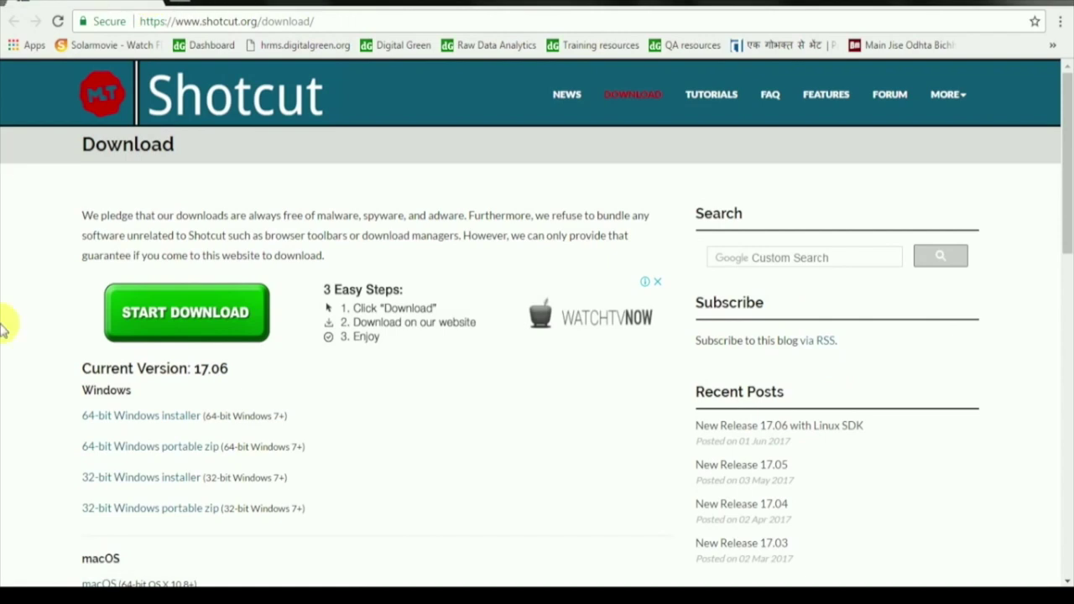
scroll(3, 327, "down", 1)
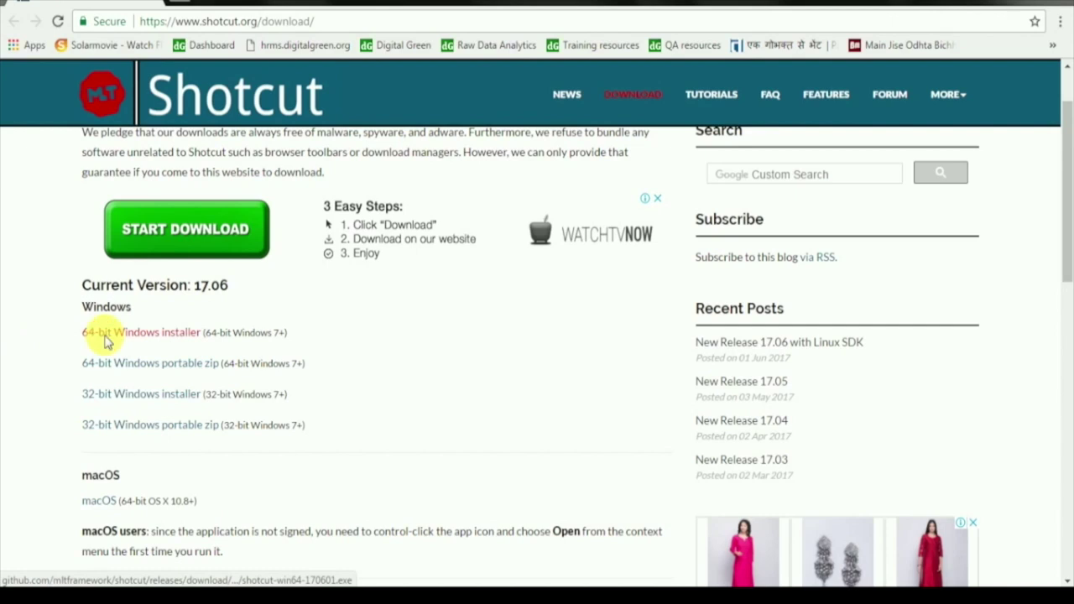
left_click(107, 339)
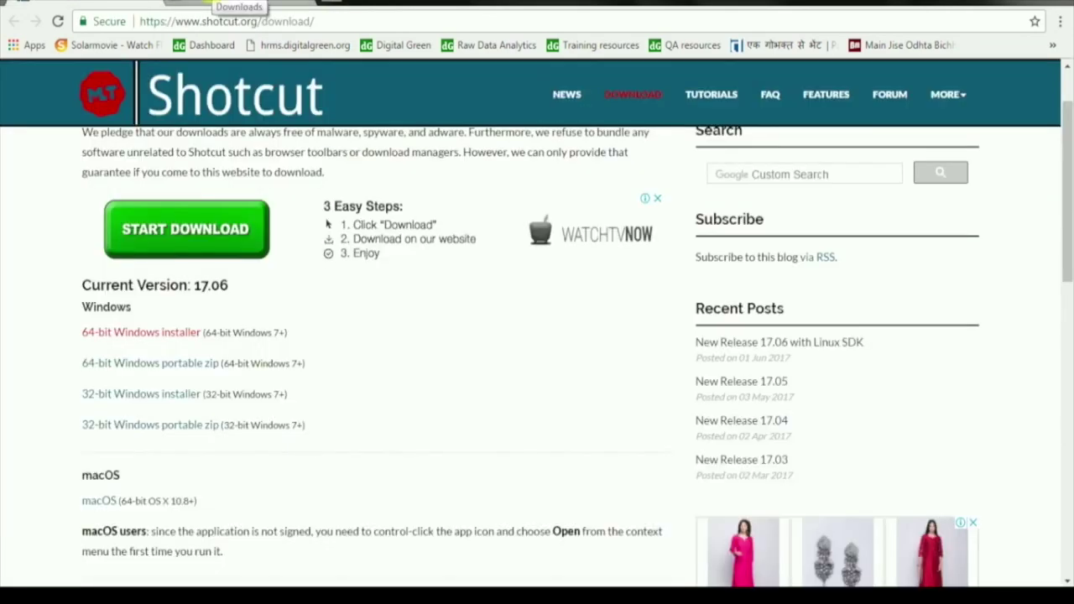
left_click(211, 2)
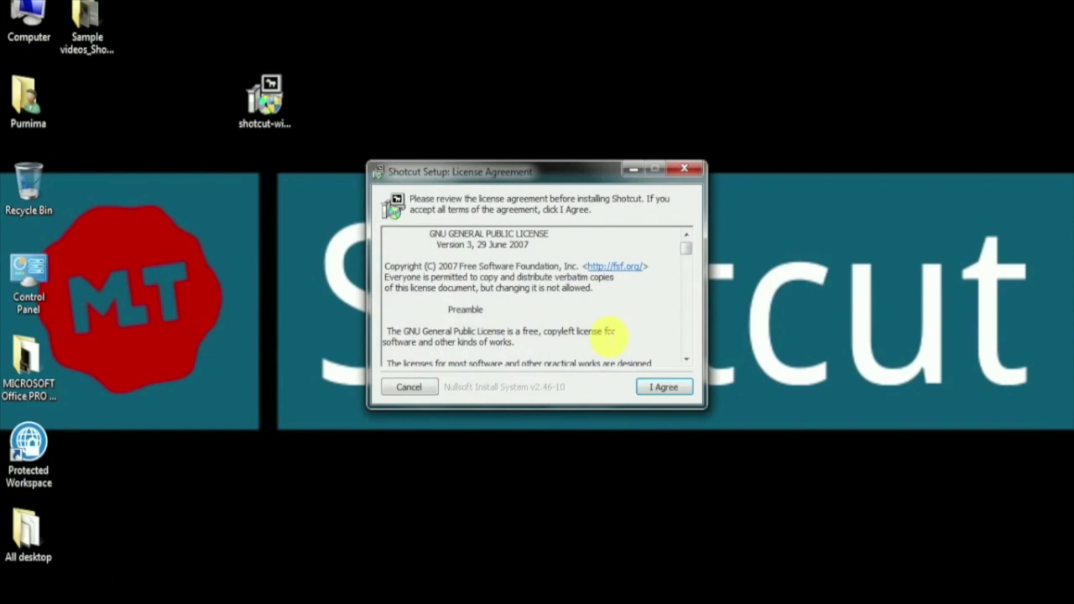
Accept the licence and install Shotcut to the default folder with default components.
left_click(663, 391)
left_click(665, 391)
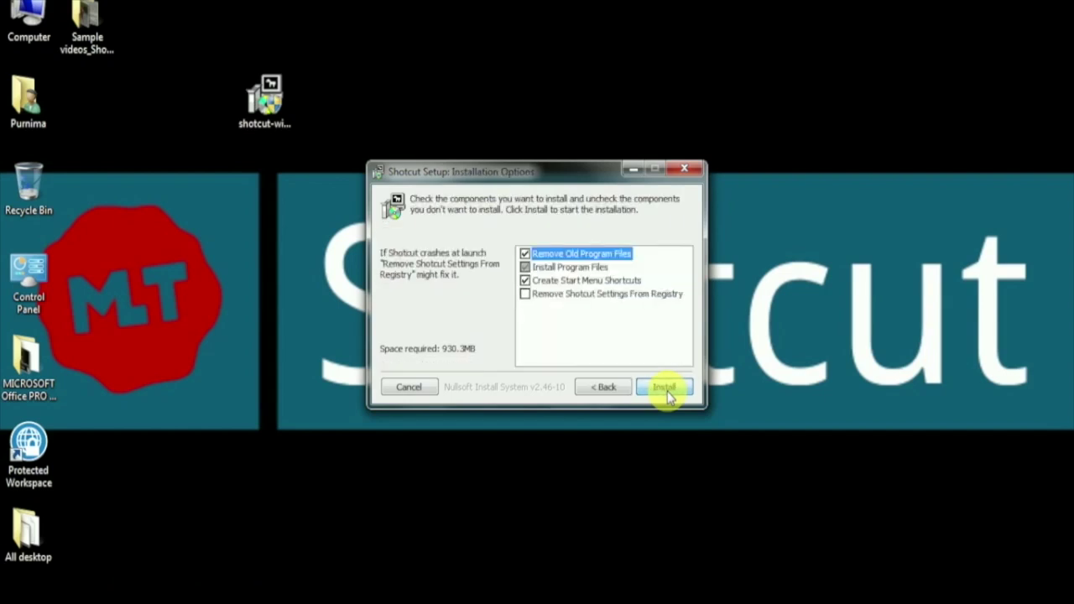
left_click(664, 387)
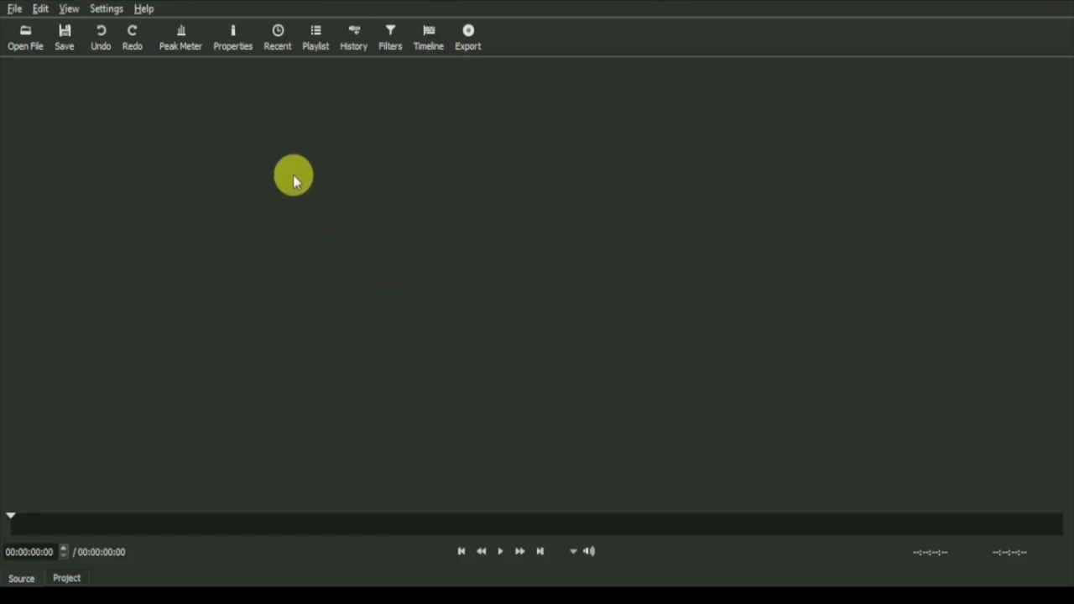
Change Shotcut's interface theme from Fusion Dark to System.
left_click(107, 9)
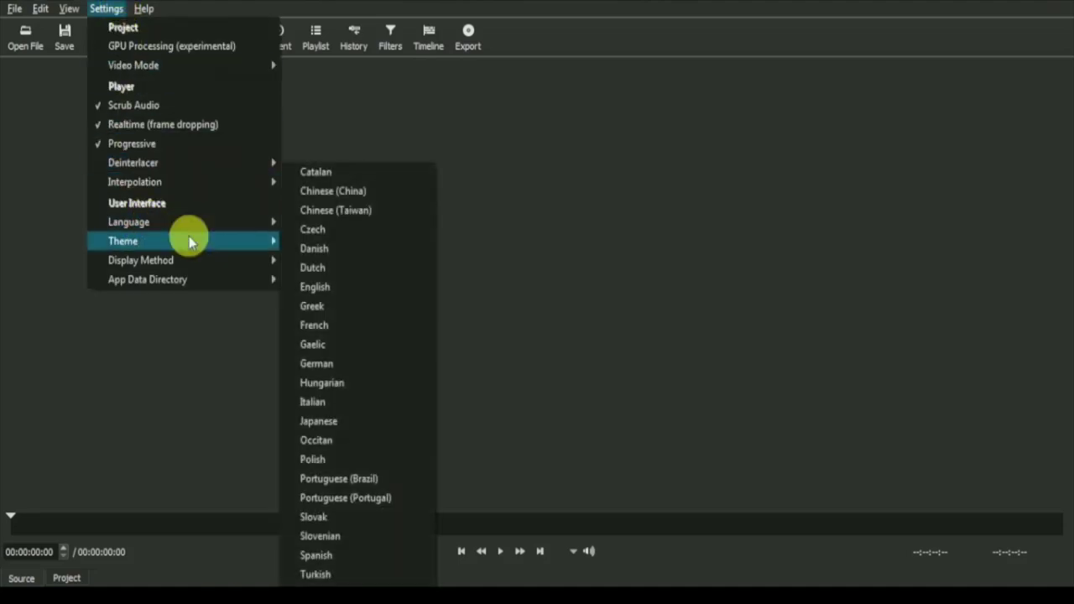
mouse_move(192, 243)
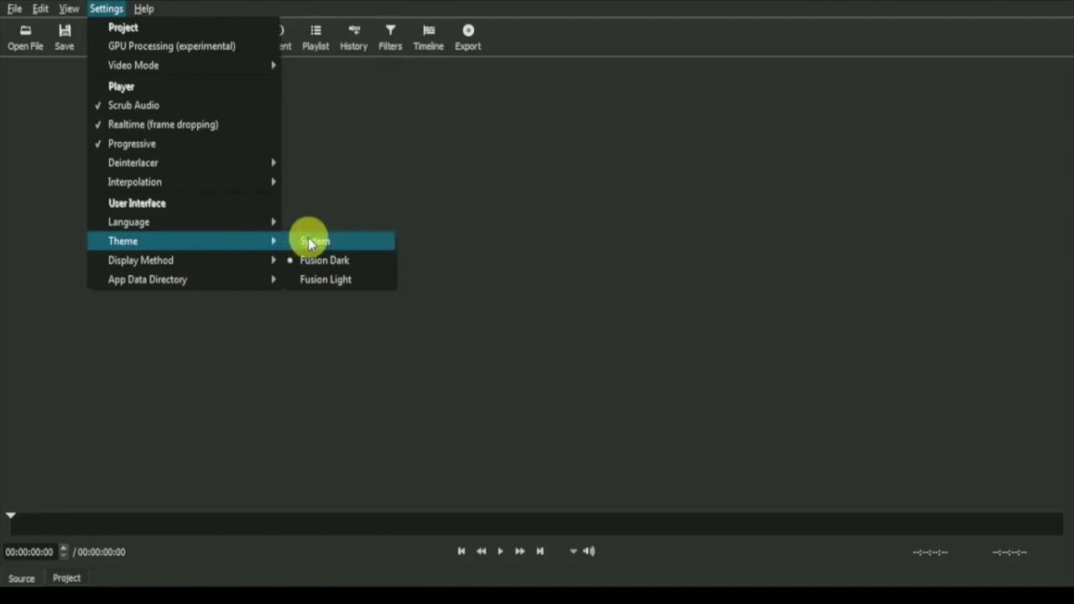
left_click(346, 242)
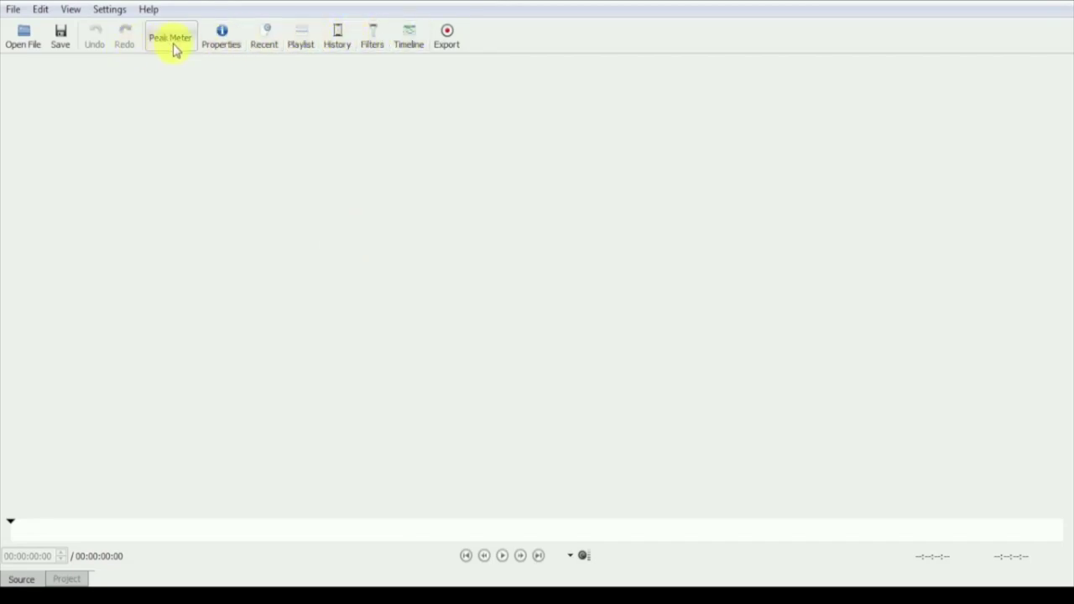
Show the Playlist panel beside the player, reopening it from the View menu after closing it.
left_click(303, 52)
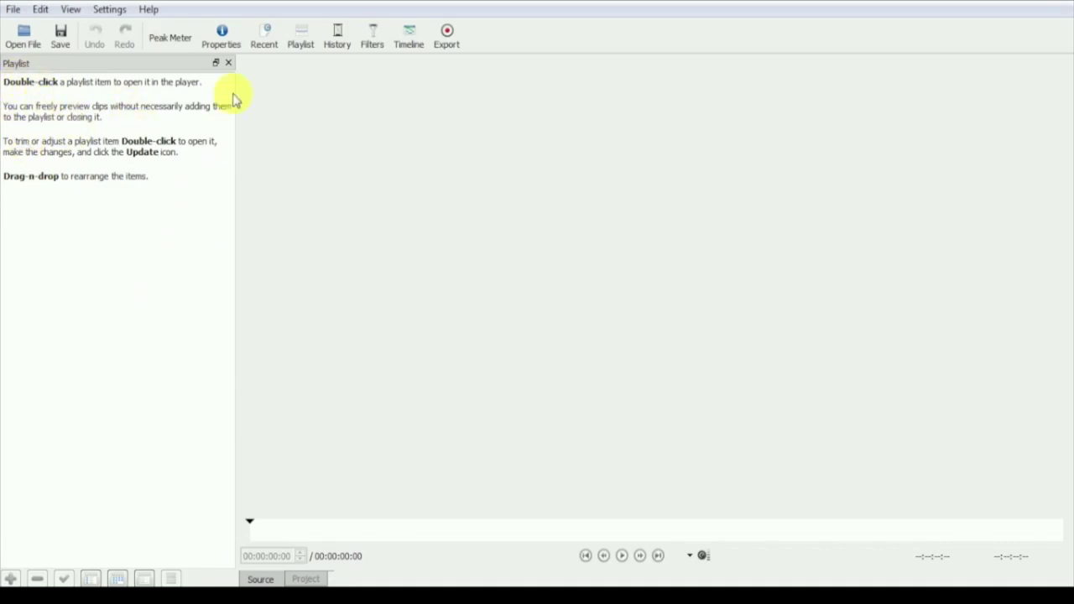
left_click(228, 63)
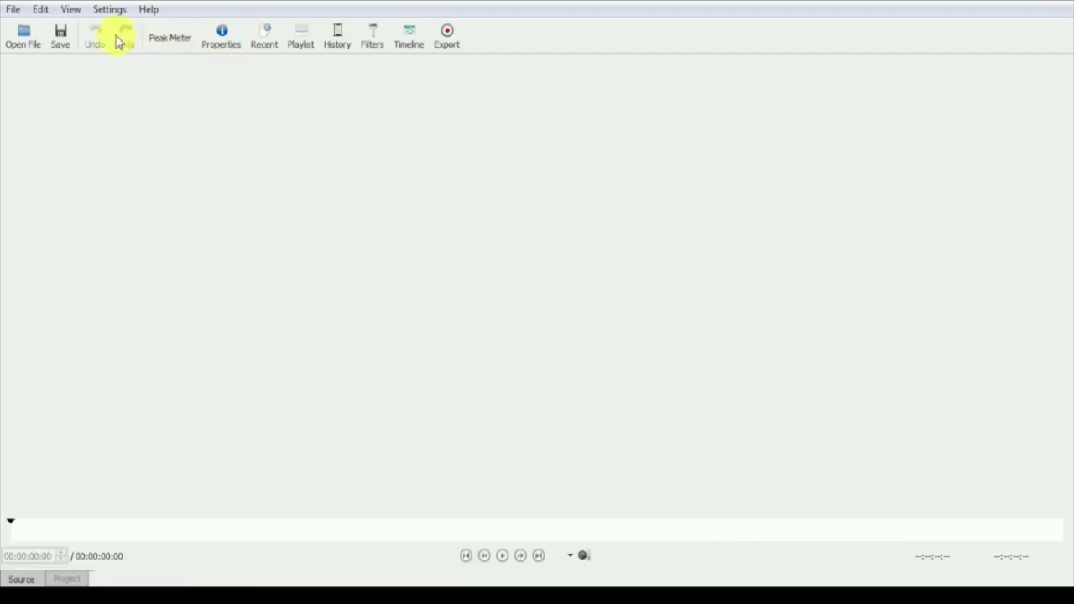
left_click(70, 10)
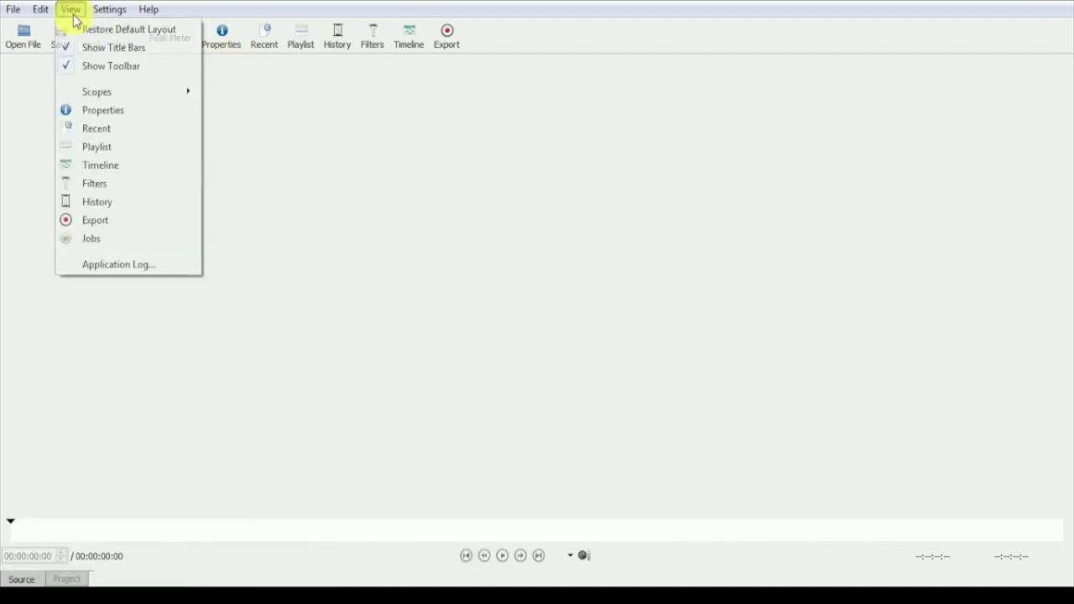
left_click(95, 146)
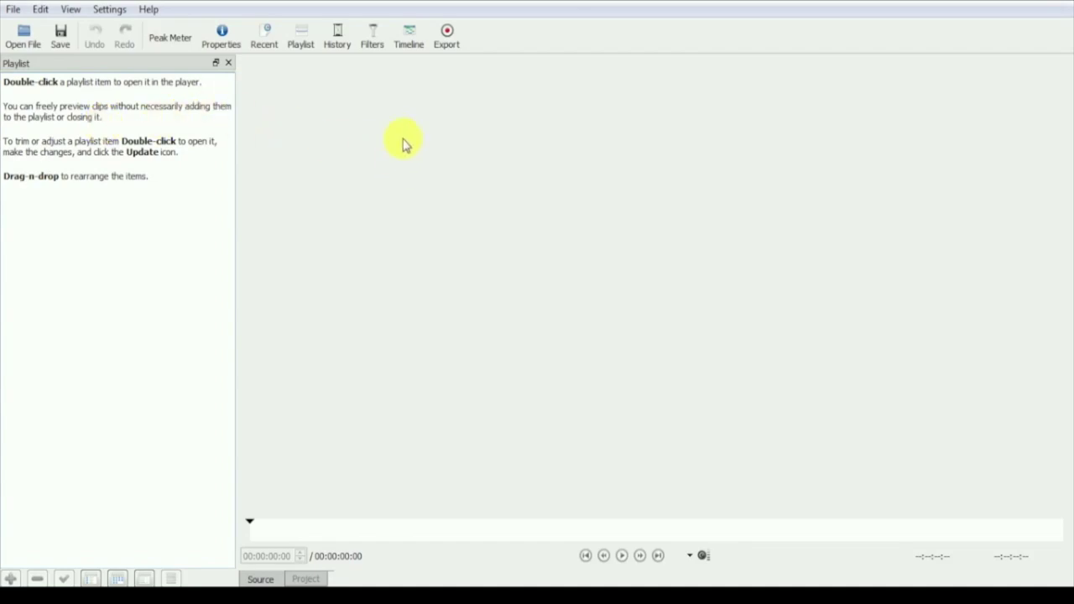
left_click(408, 42)
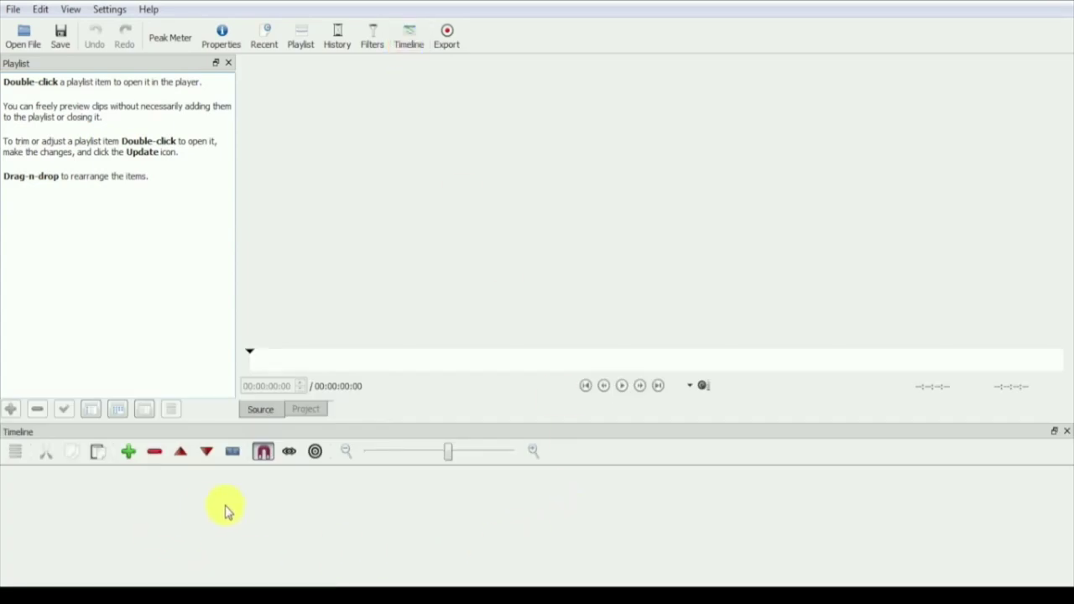
left_click(72, 12)
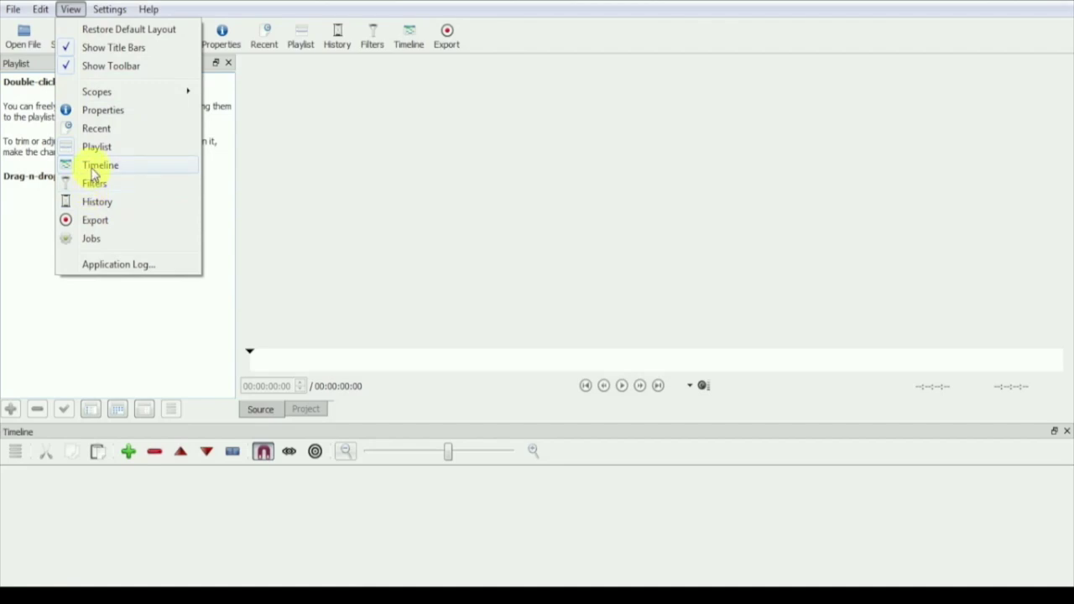
left_click(96, 165)
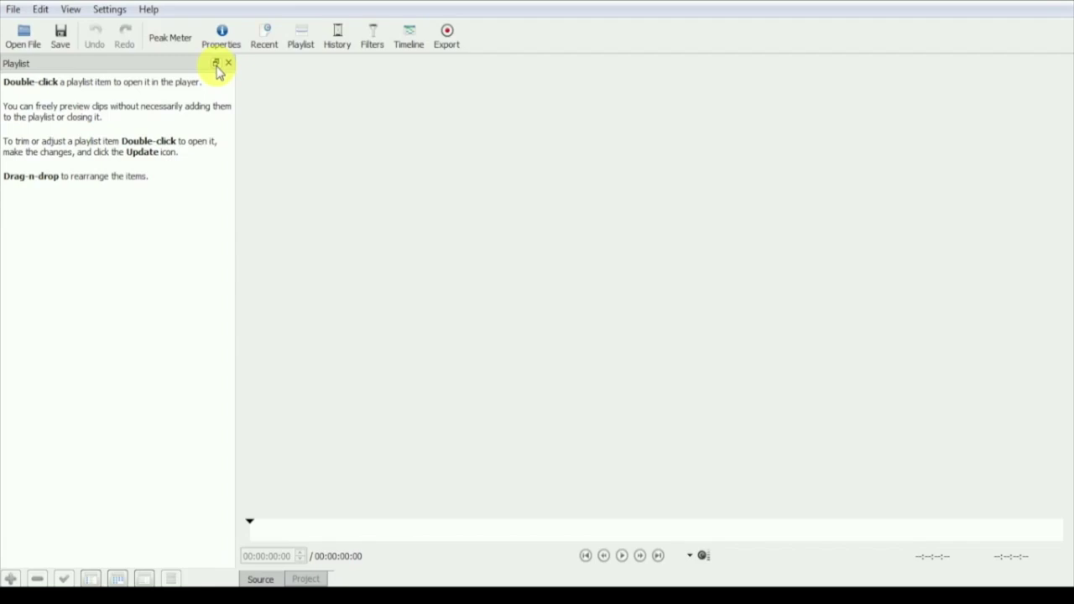
Float the Playlist panel and dock it back into the main window's left side.
left_click(216, 64)
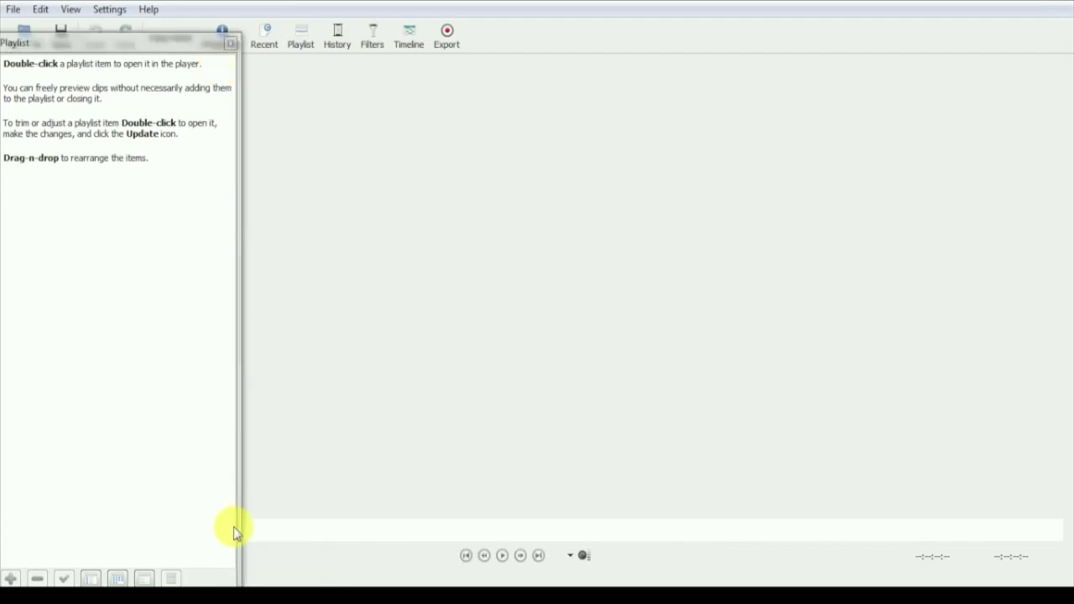
left_click_drag(60, 43, 54, 77)
left_click_drag(53, 76, 53, 65)
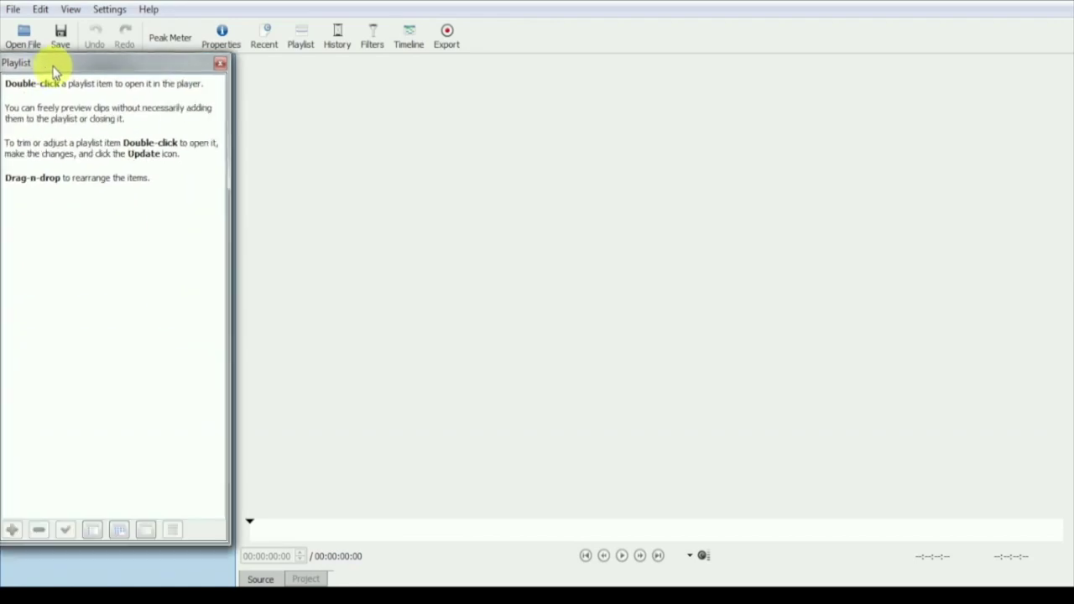
Show the Timeline panel and resize it so the player gets more room.
left_click(409, 38)
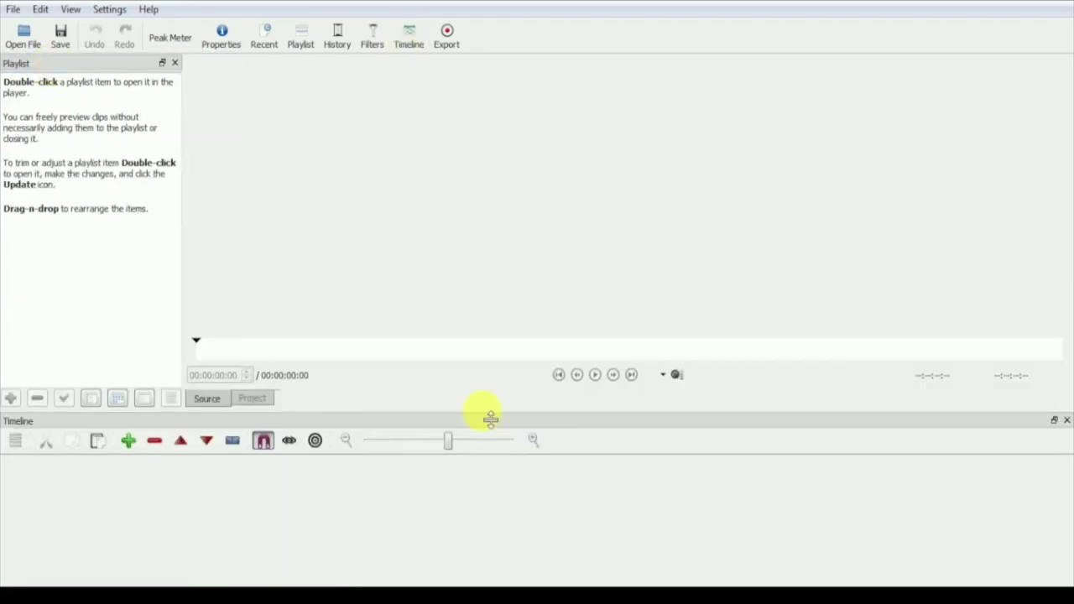
left_click_drag(491, 411, 498, 373)
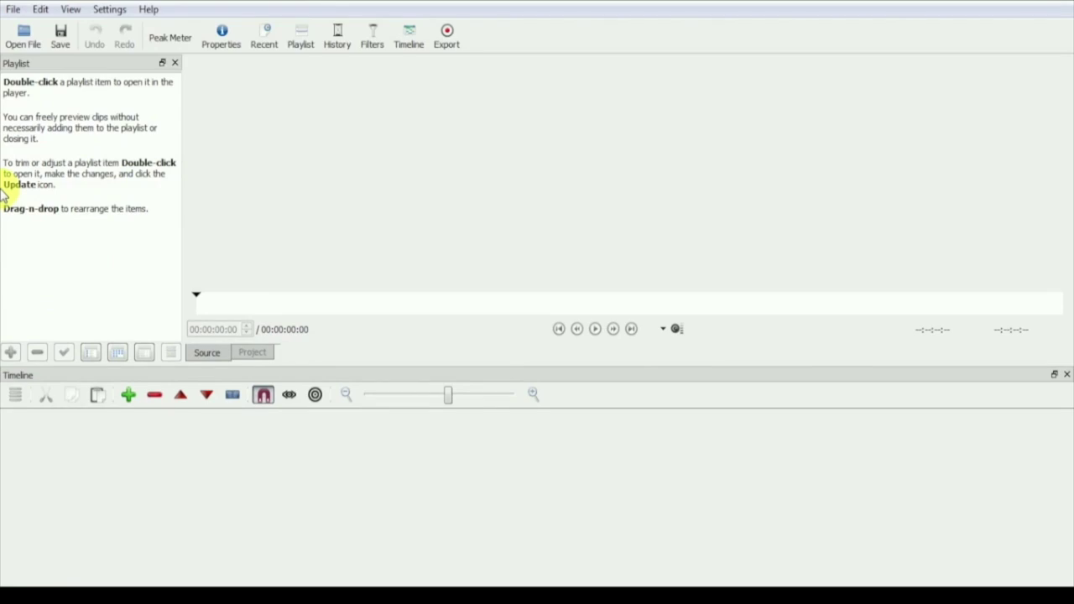
left_click_drag(263, 367, 302, 408)
From the desktop, open Sample videos_Shotcut and select the four MVI sample clips.
key("alt+F4")
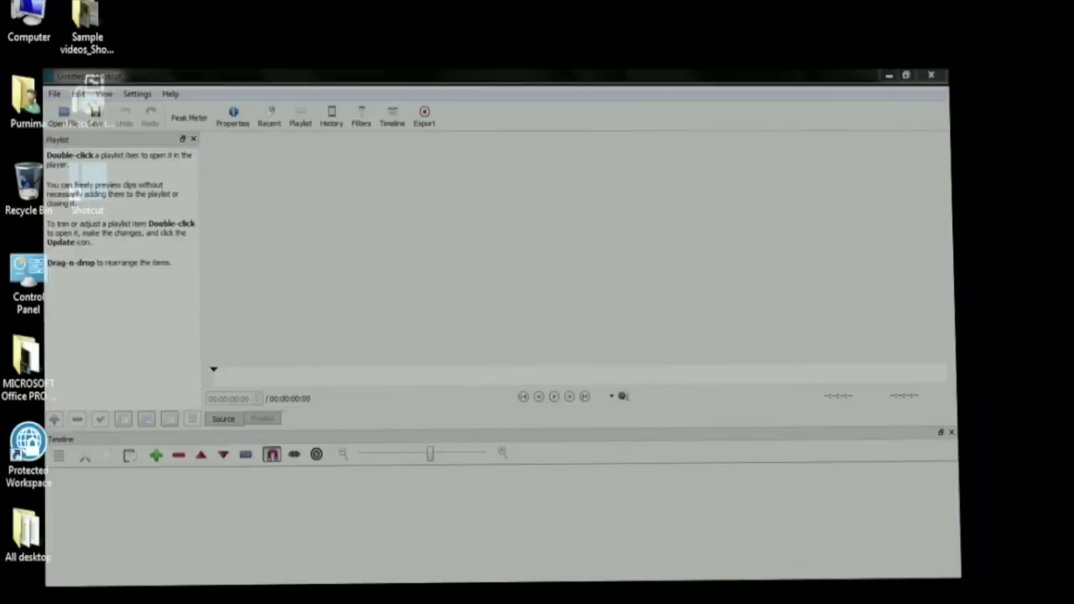
double_click(88, 10)
left_click_drag(594, 207, 118, 250)
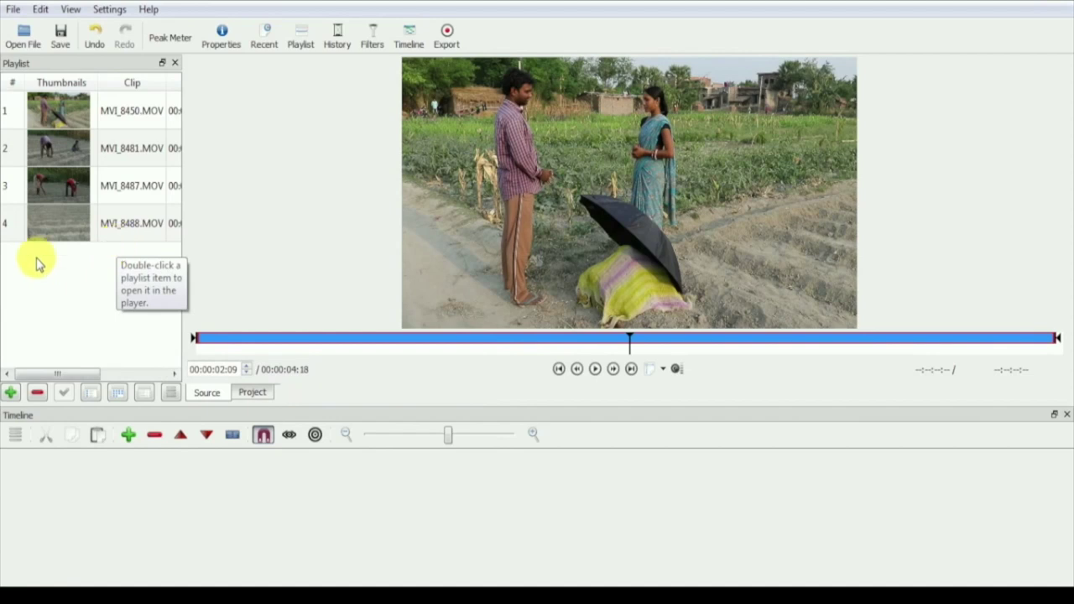
Import MVI_8450, 8481, 8487 and 8488 again through the Open File dialog.
left_click(20, 40)
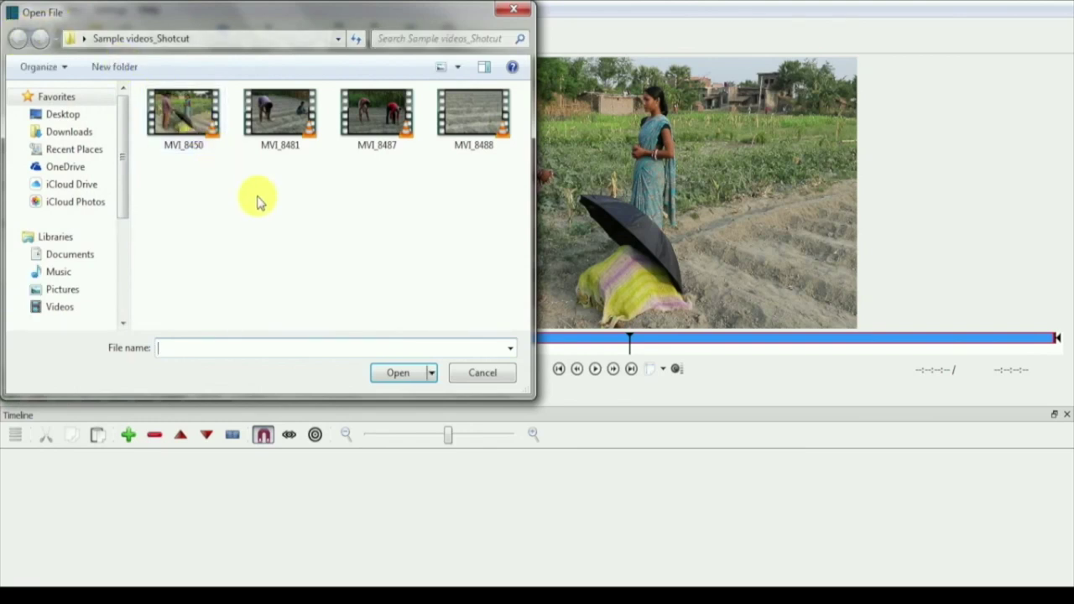
left_click(202, 148)
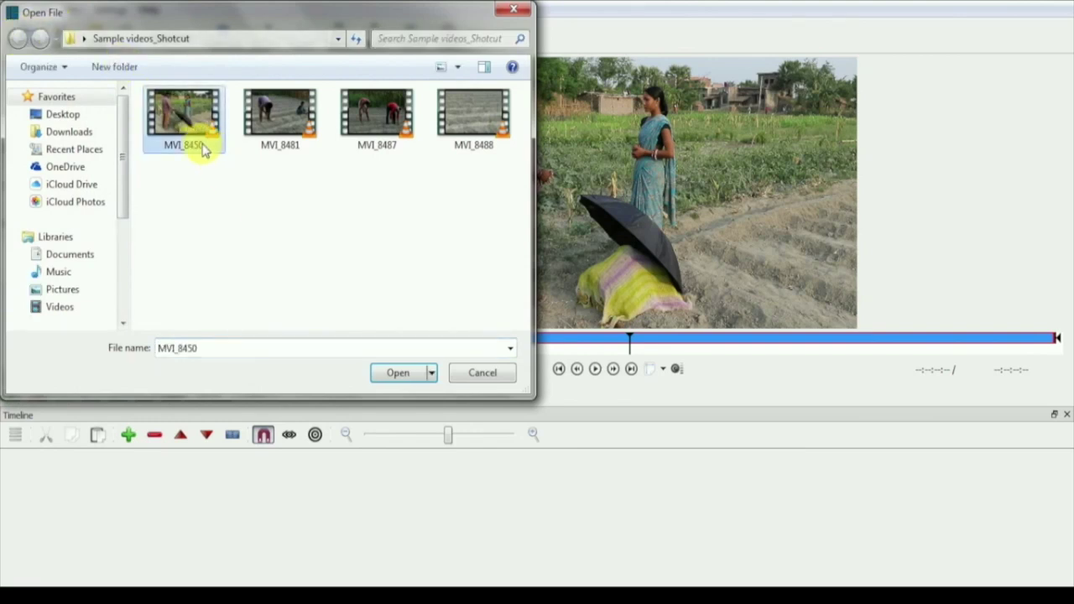
key("shift+Right")
key("shift+Right")
key("shift+Right")
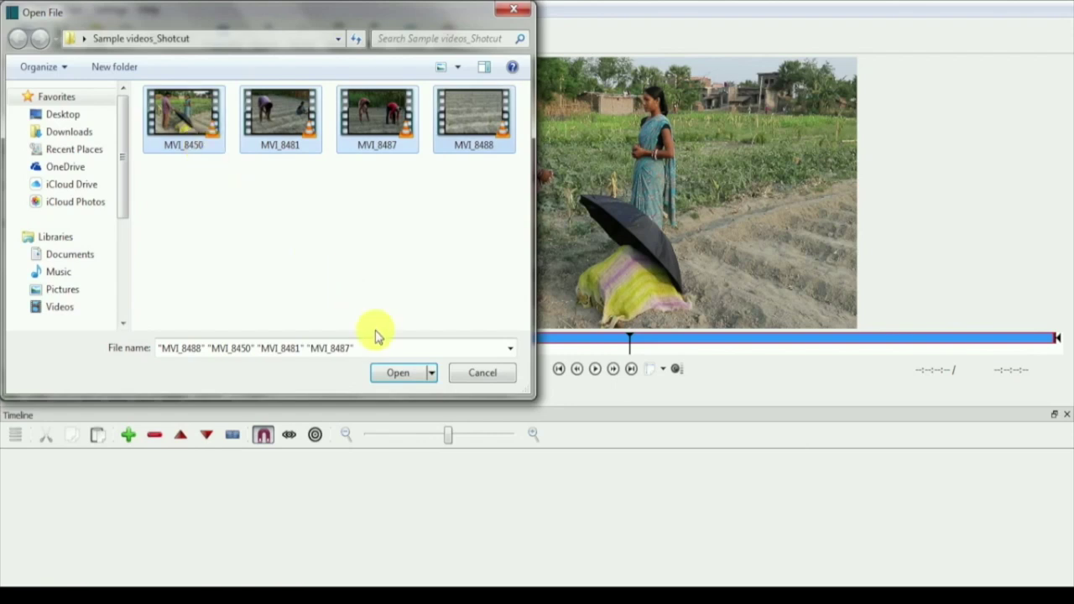
left_click(398, 384)
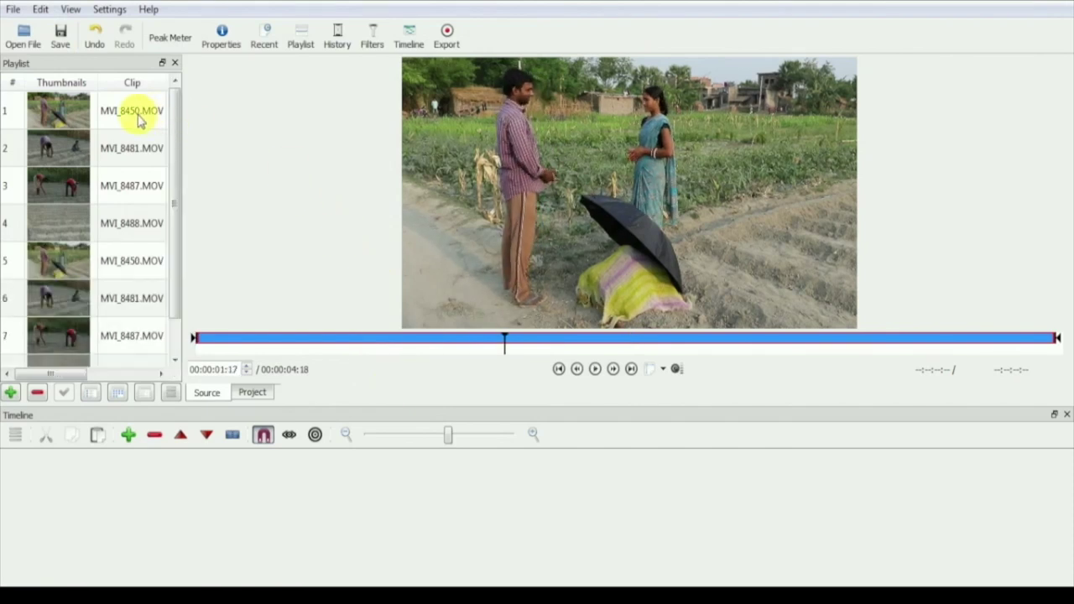
Remove the four duplicate rows, leaving MVI_8450, 8481, 8487 and 8488 once each.
left_click(70, 111)
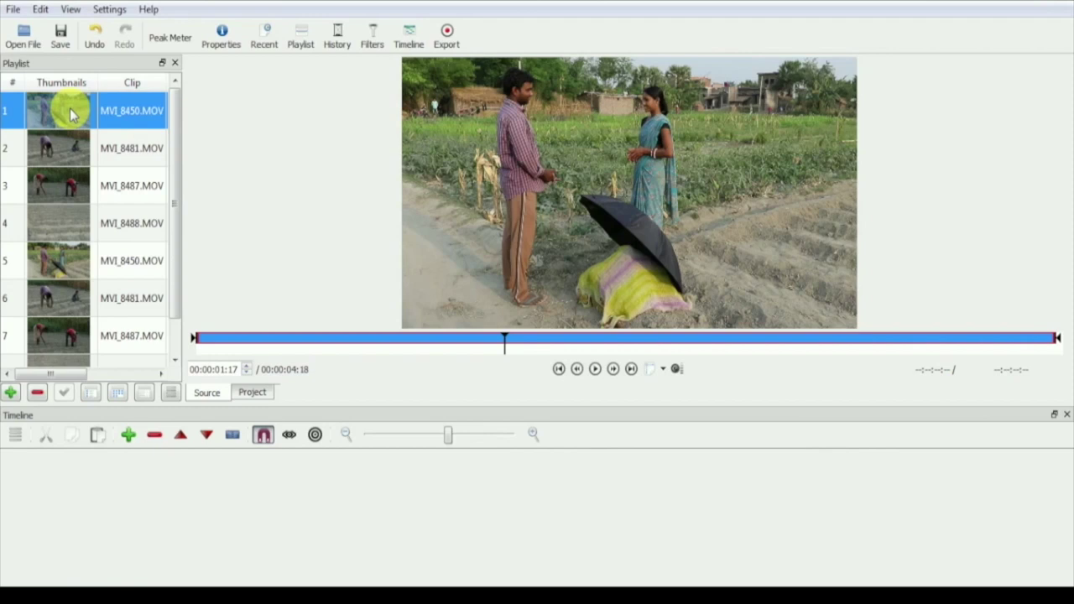
key("Delete")
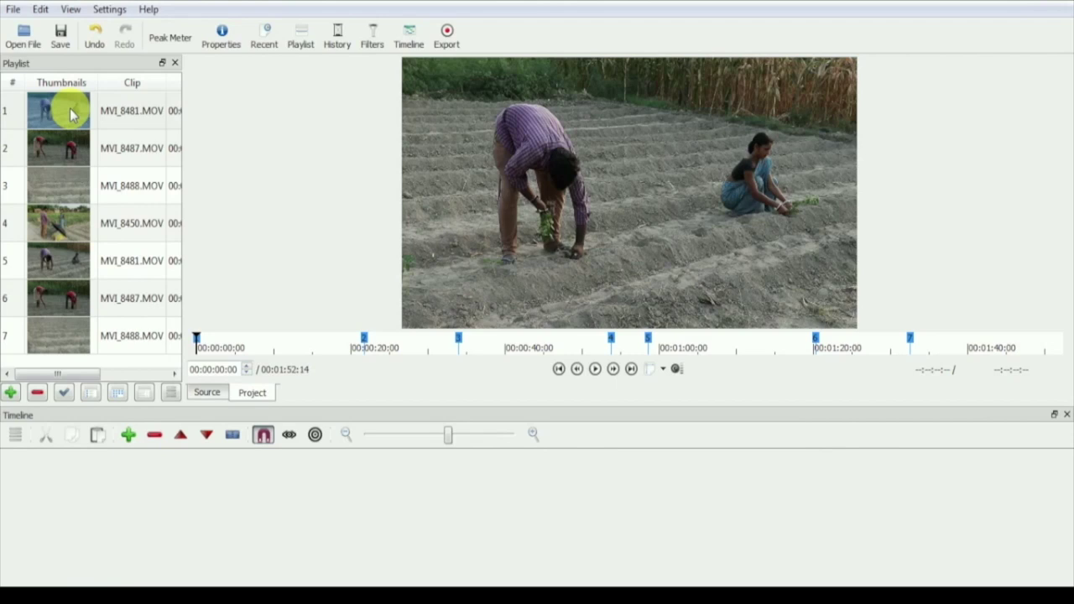
right_click(70, 108)
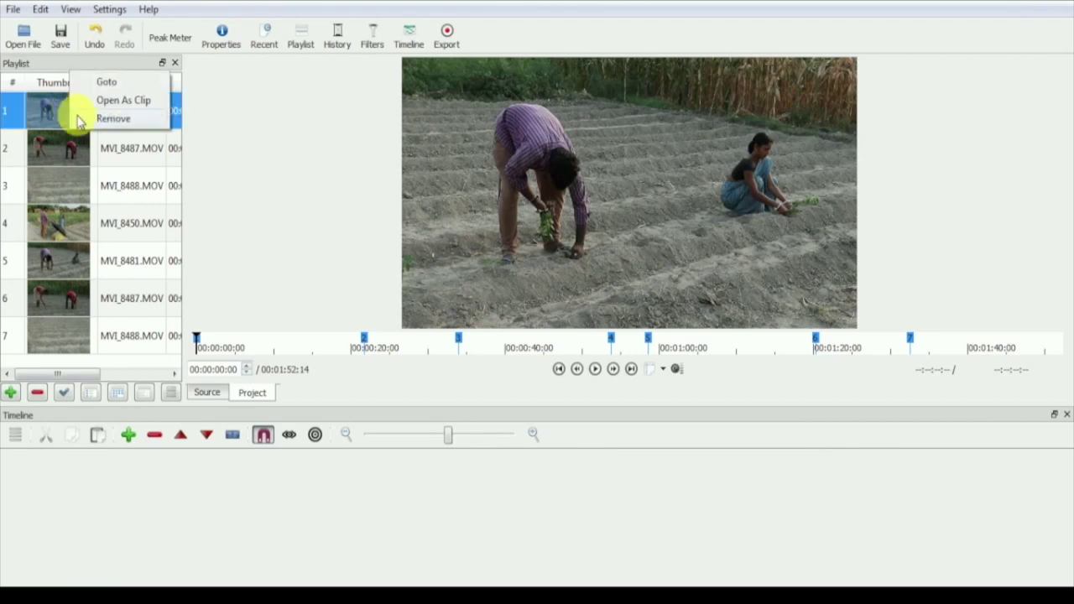
left_click(143, 120)
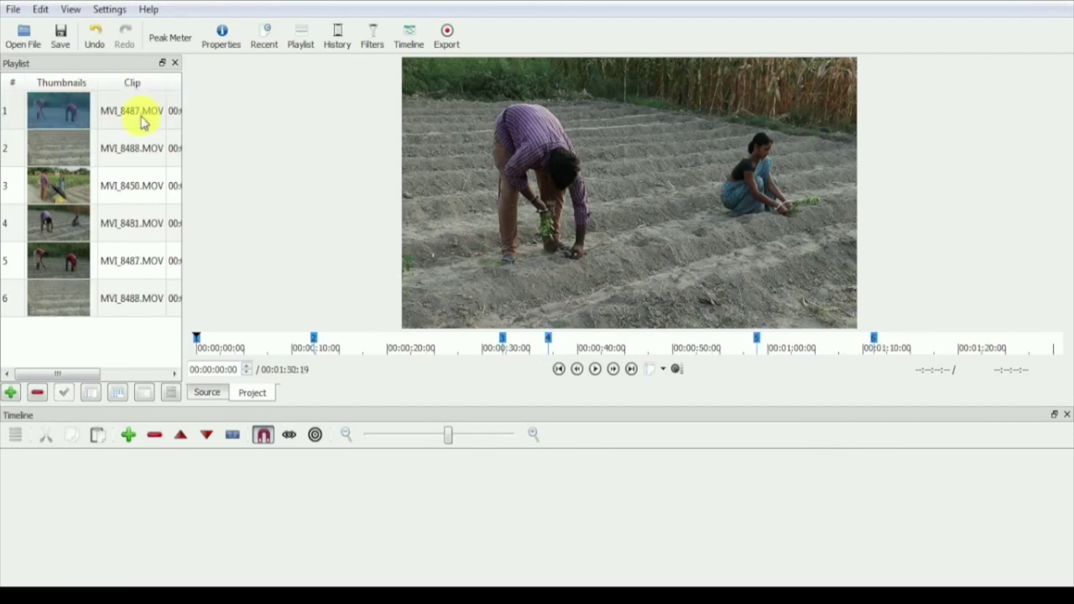
right_click(74, 112)
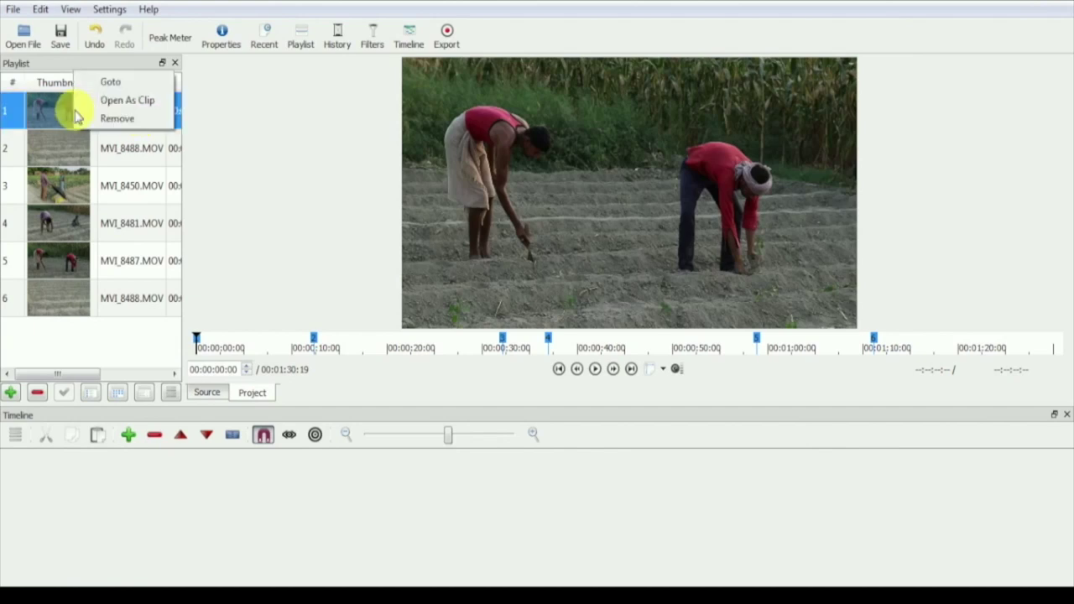
left_click(117, 119)
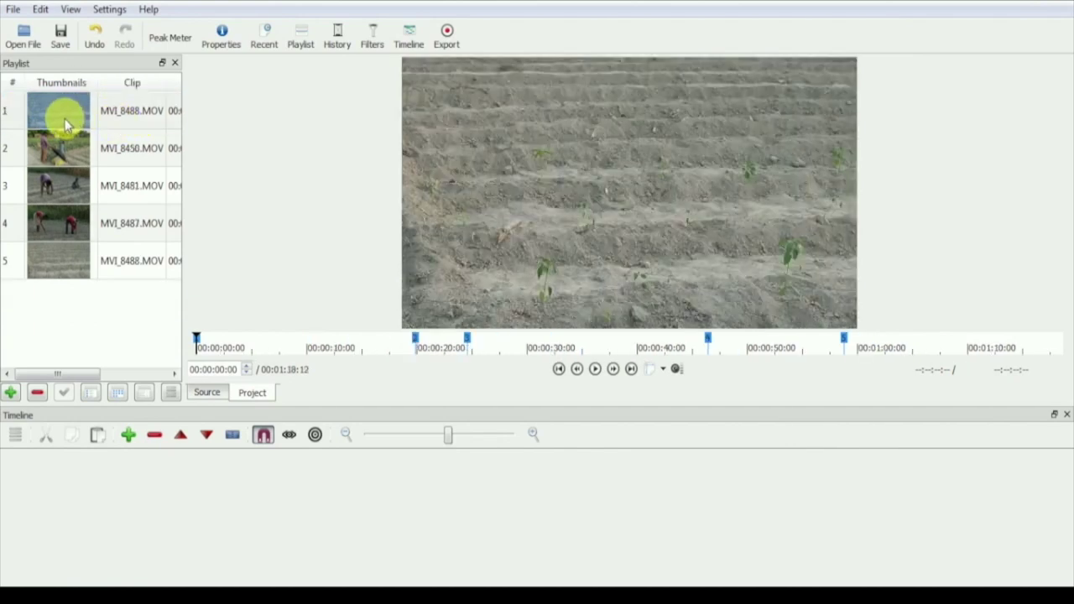
right_click(67, 117)
left_click(105, 126)
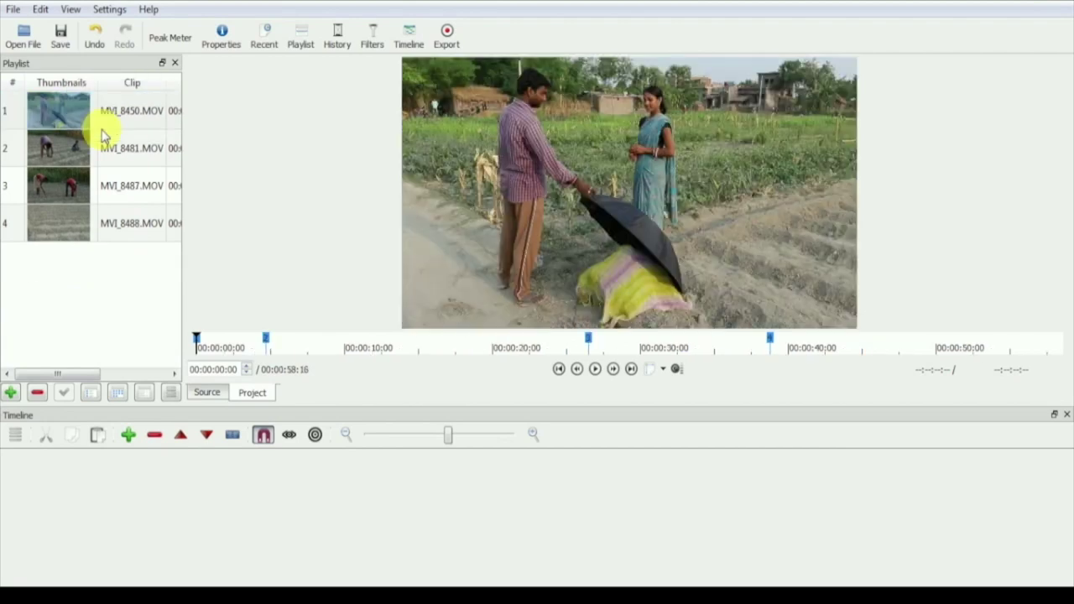
Drag MVI_8450 and MVI_8481 onto V1, then slide MVI_8481 left to close the gap.
left_click(98, 286)
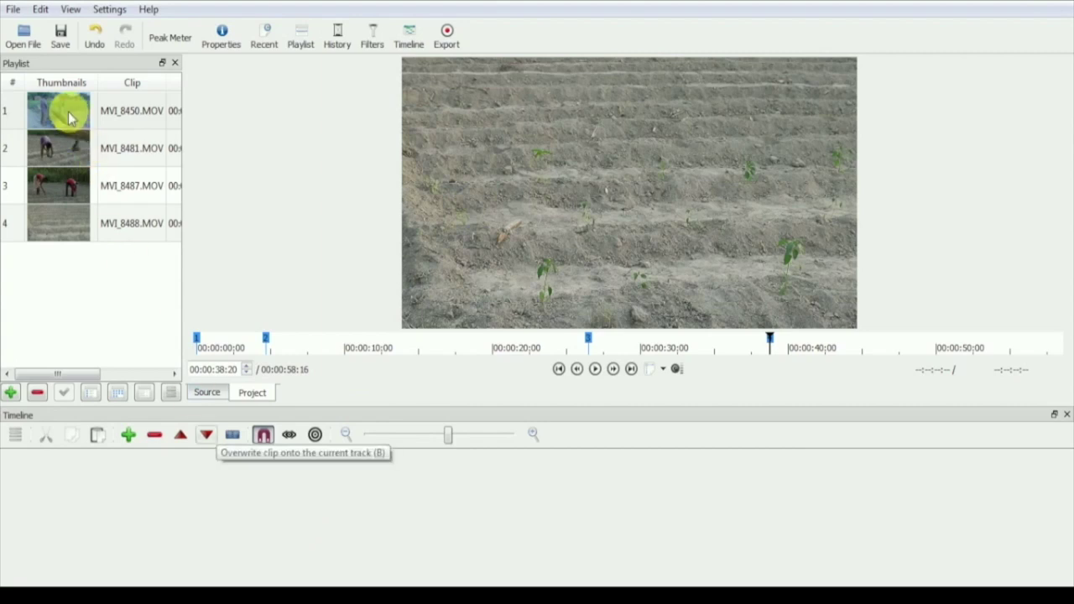
left_click_drag(68, 112, 364, 508)
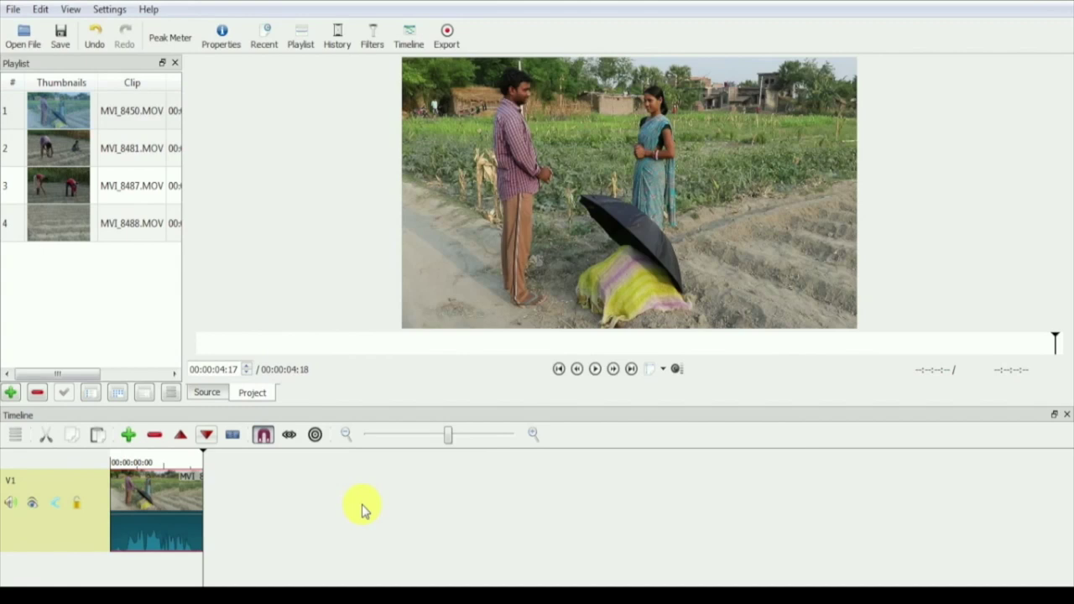
left_click_drag(72, 148, 384, 533)
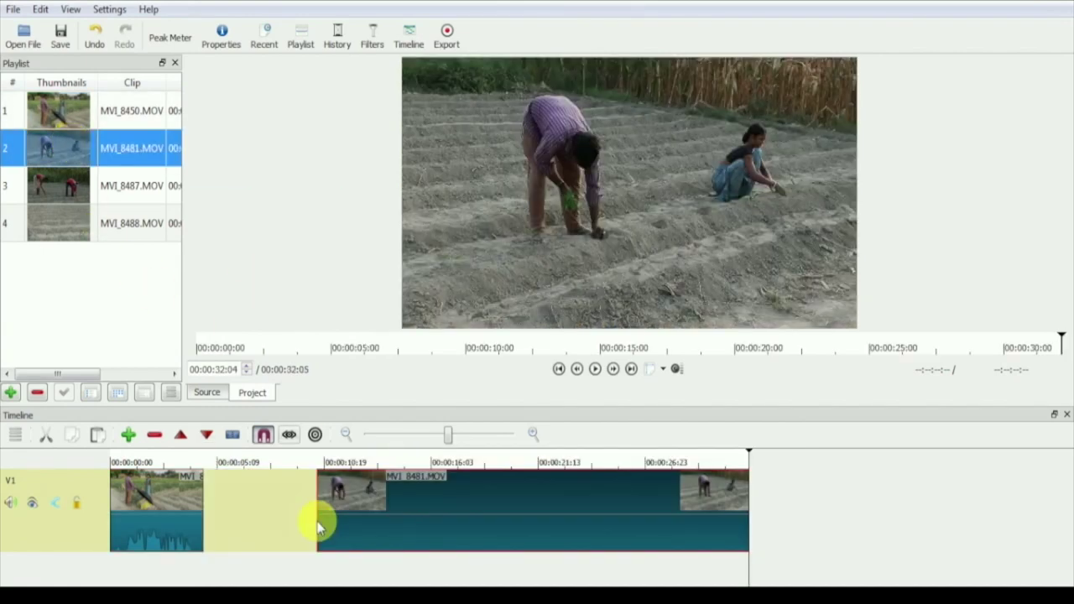
left_click(284, 511)
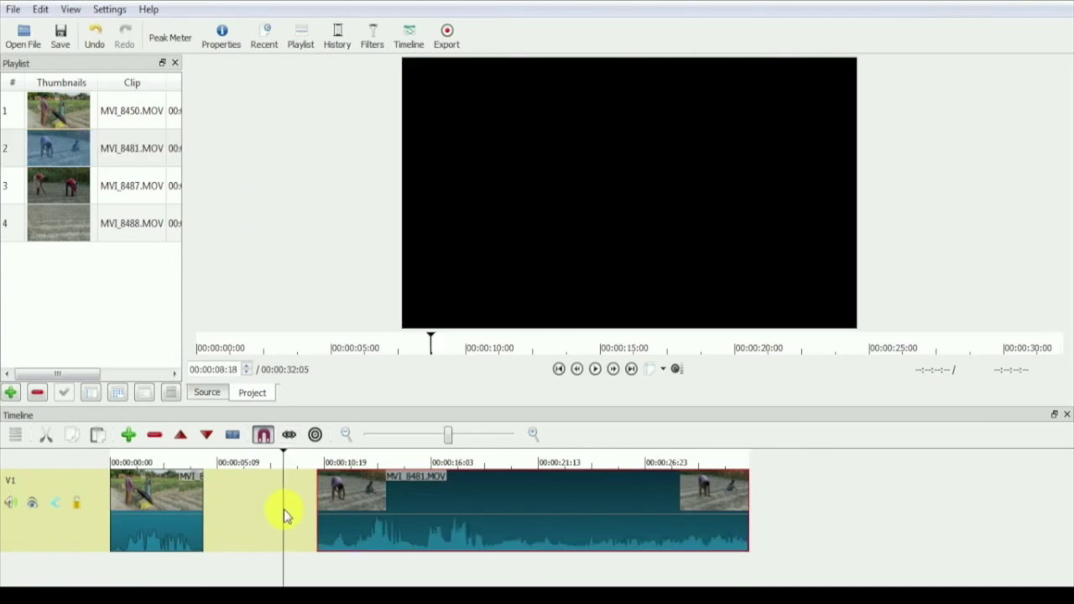
left_click_drag(356, 511, 240, 520)
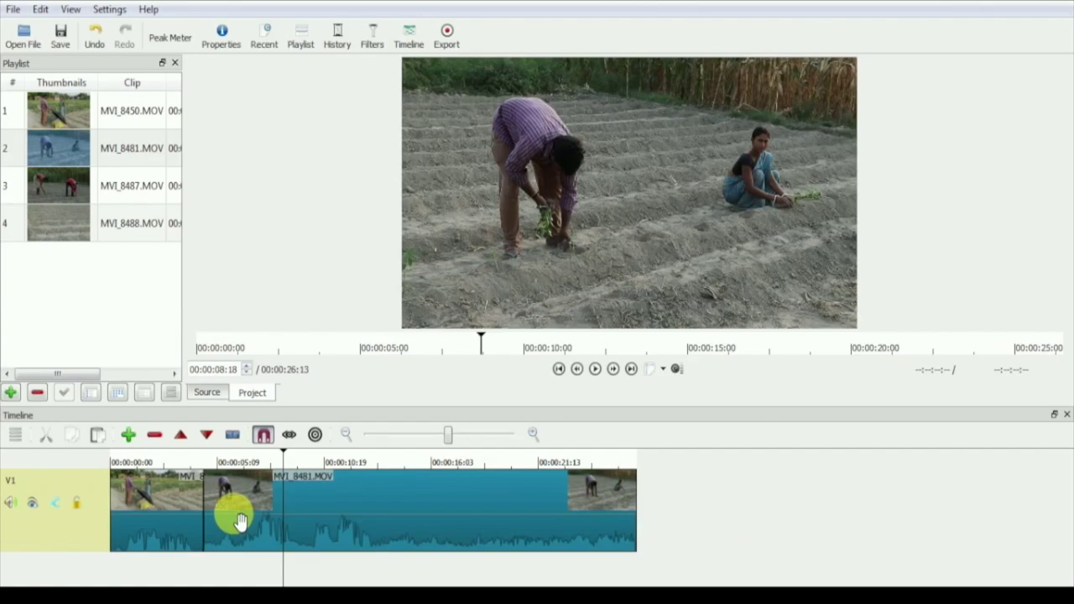